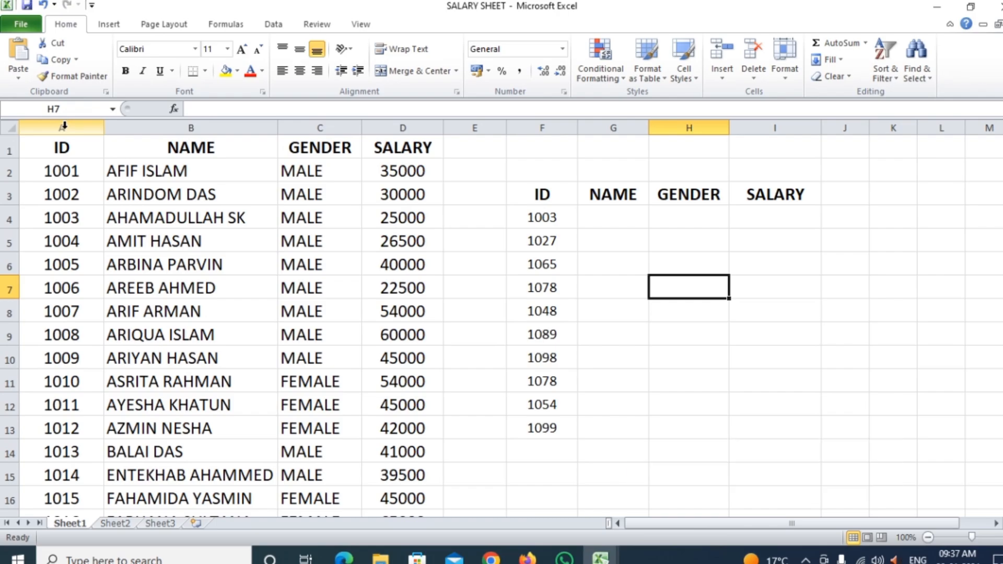
# Review the lookup IDs in F4:F13 and search the sheet with Find for the first ID in that list.
pyautogui.moveTo(540, 216); pyautogui.dragTo(549, 424)
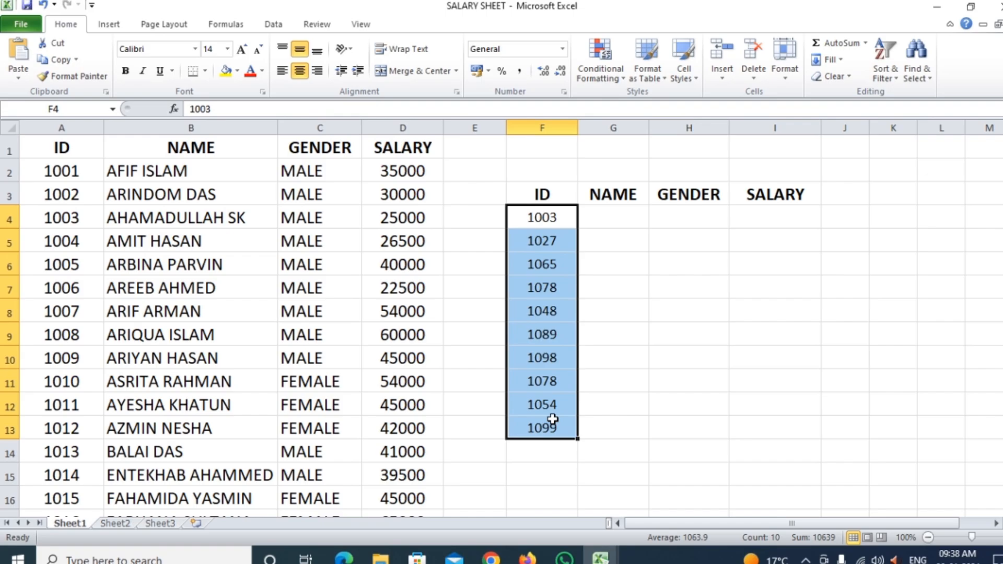
pyautogui.click(665, 470)
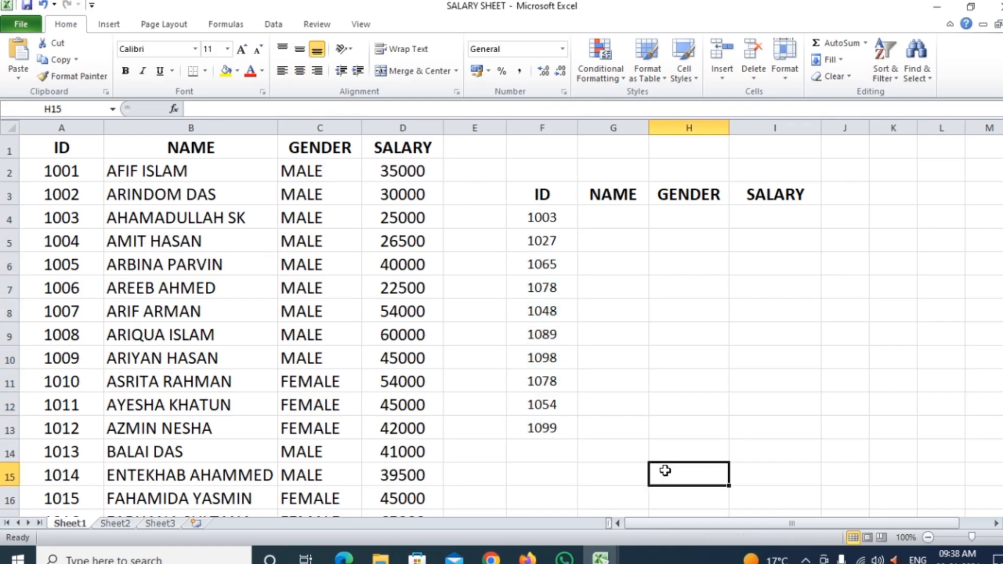
pyautogui.hotkey('ctrl', 'f')
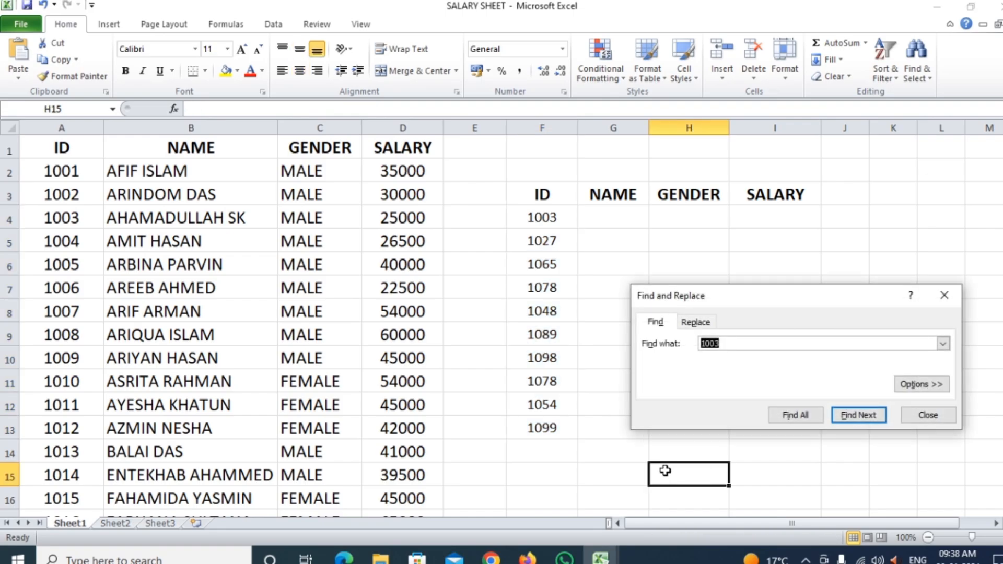
pyautogui.press('BackSpace')
pyautogui.write('1003')
pyautogui.press('Return')
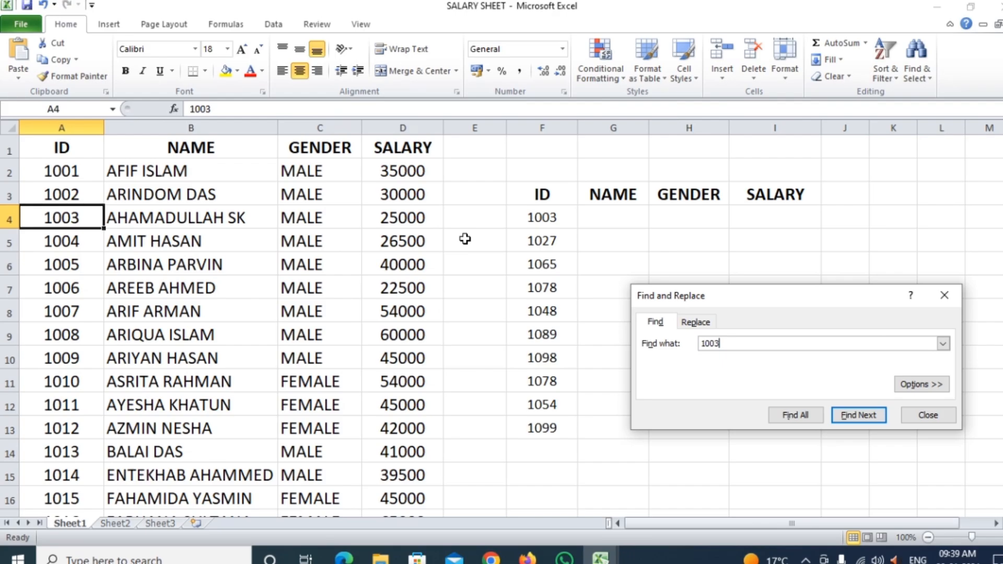
pyautogui.click(928, 415)
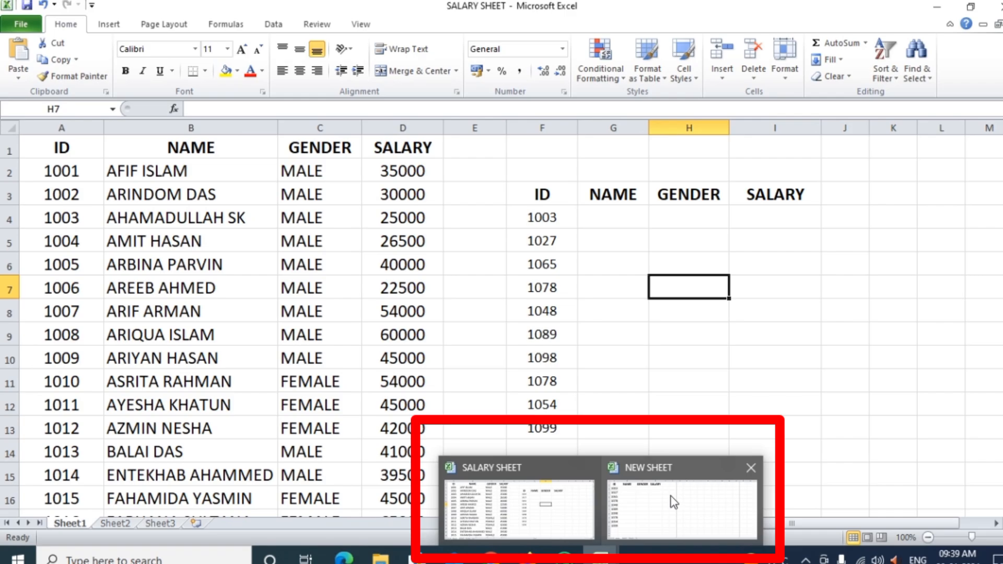
# Switch to the NEW SHEET workbook and select its list of IDs in A2:A11.
pyautogui.moveTo(620, 506)
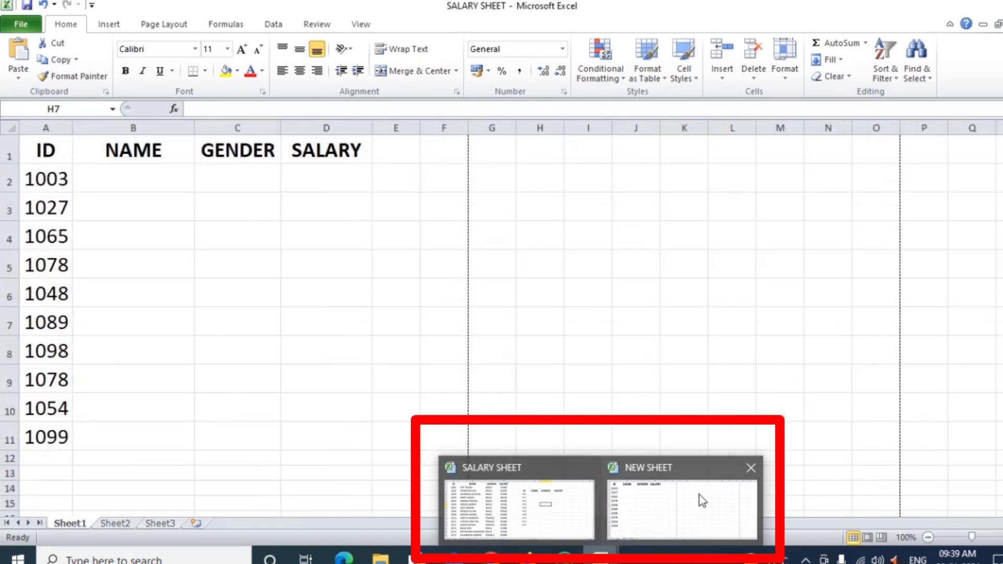
pyautogui.click(700, 495)
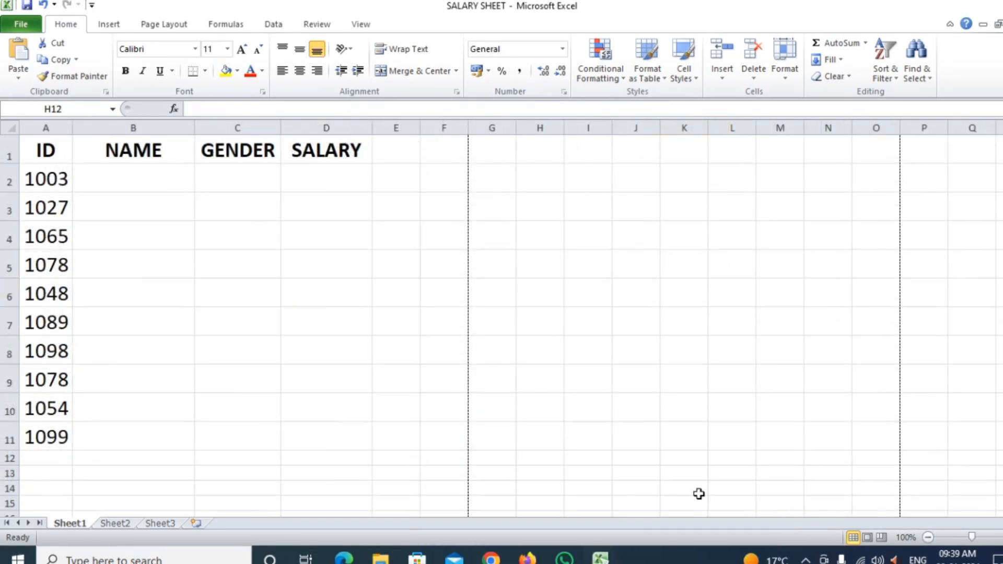
pyautogui.click(124, 167)
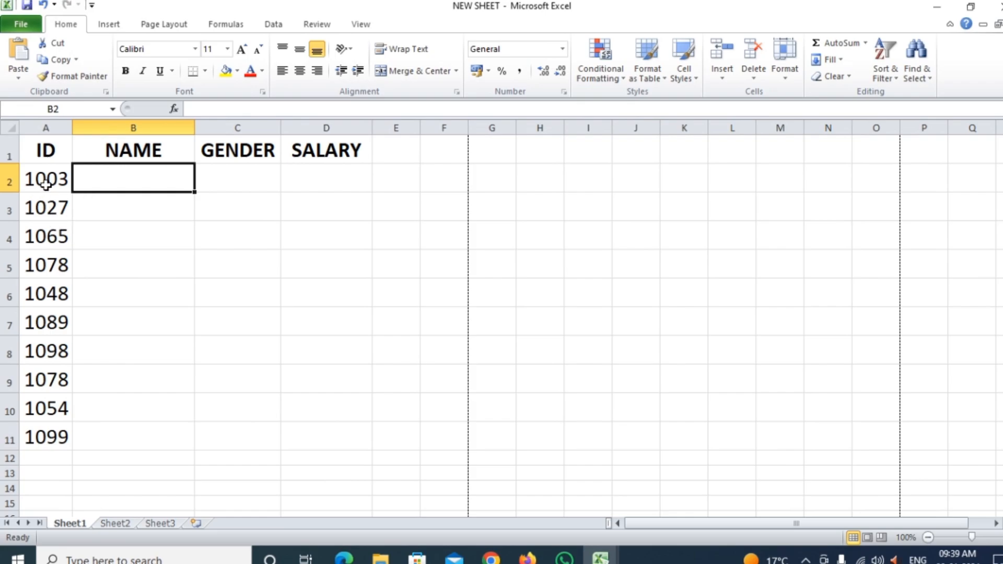
pyautogui.moveTo(45, 183); pyautogui.dragTo(48, 436)
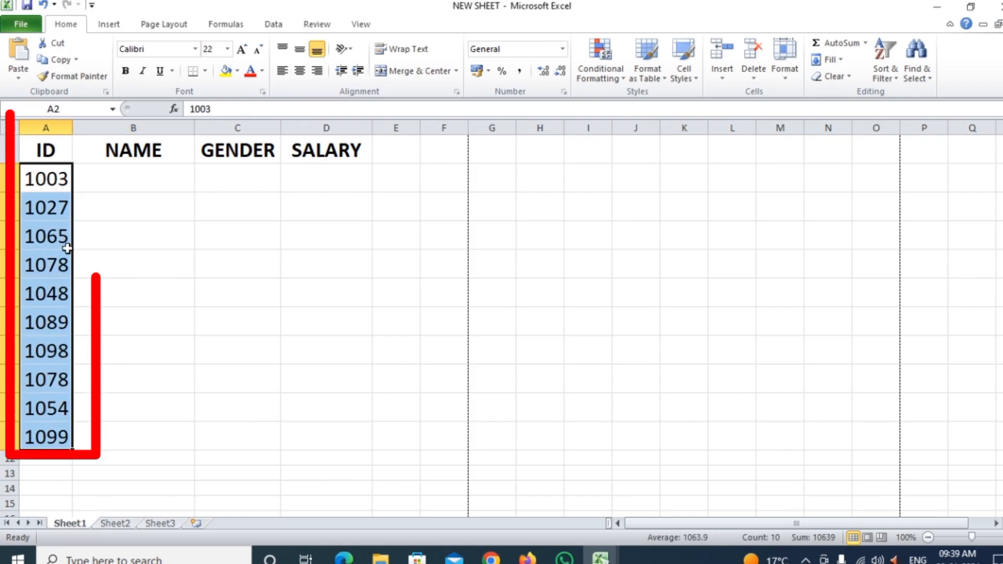
# Start a VLOOKUP formula in B2, under NAME, with A2 as the lookup value.
pyautogui.click(111, 179)
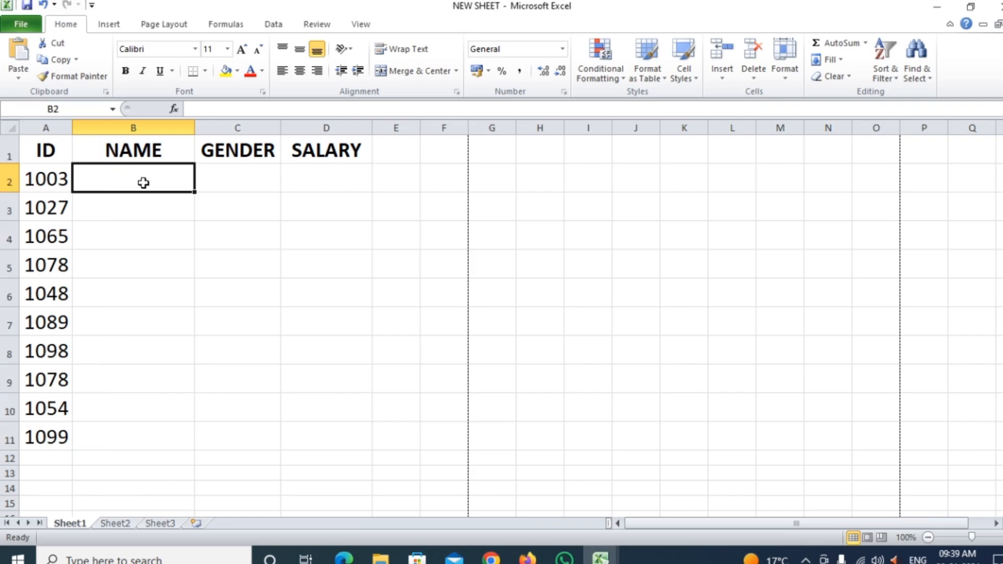
pyautogui.write('=')
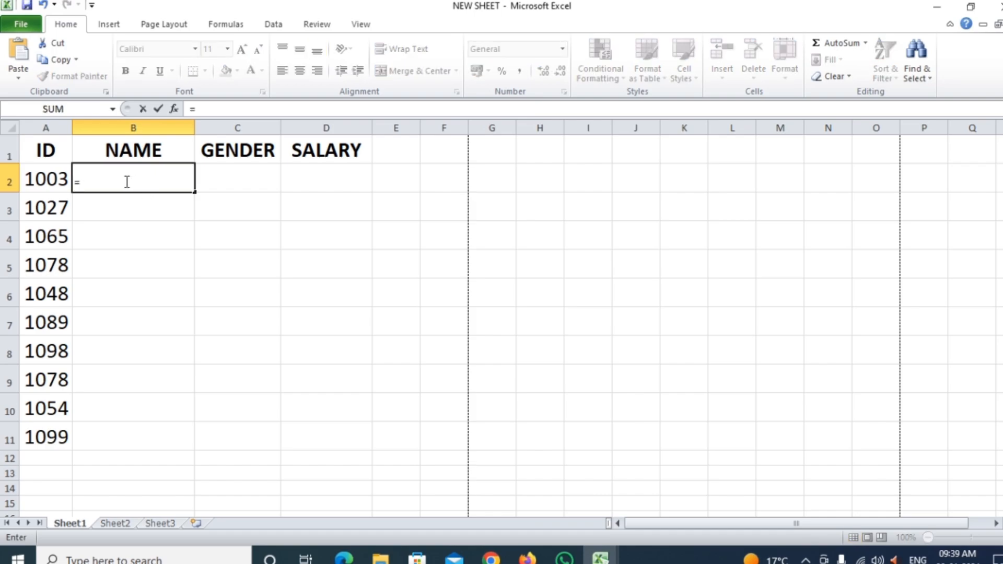
pyautogui.write('vloo')
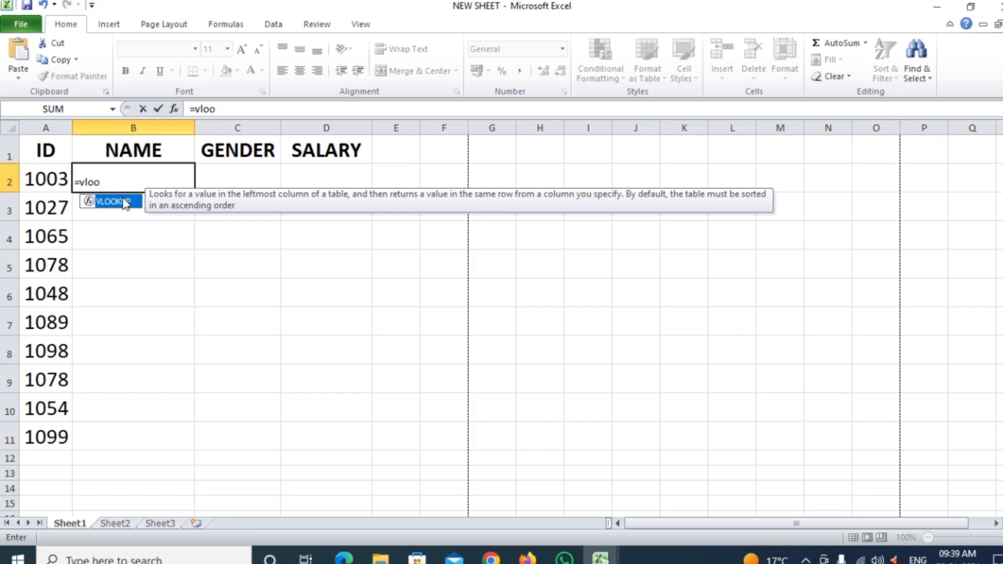
pyautogui.doubleClick(125, 202)
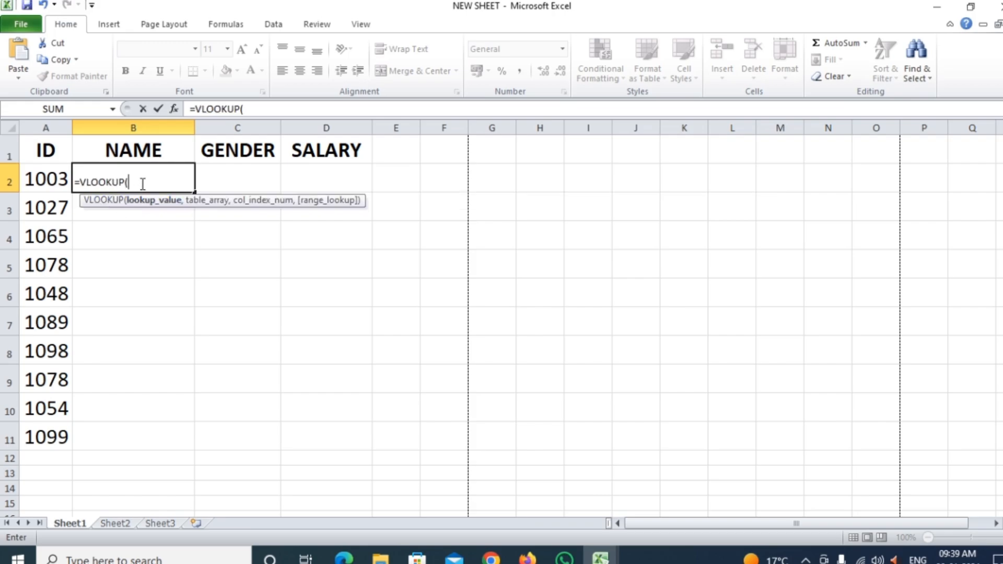
pyautogui.click(47, 181)
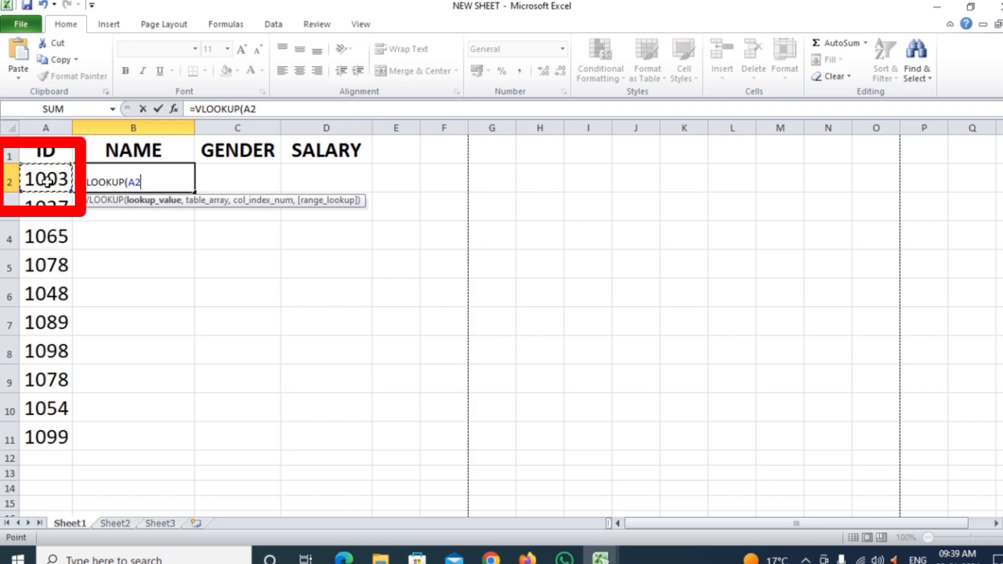
pyautogui.write(',')
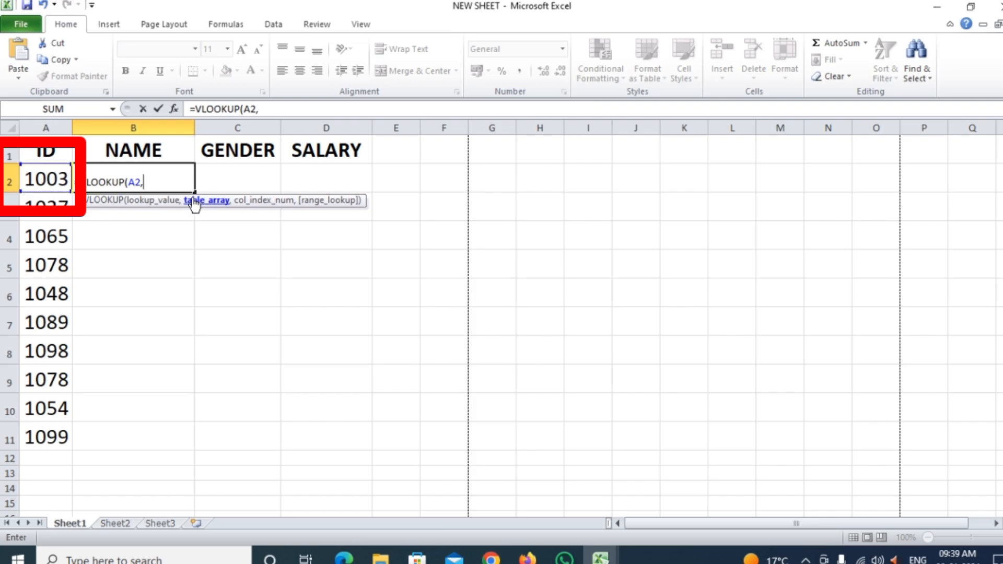
pyautogui.click(156, 200)
pyautogui.click(203, 202)
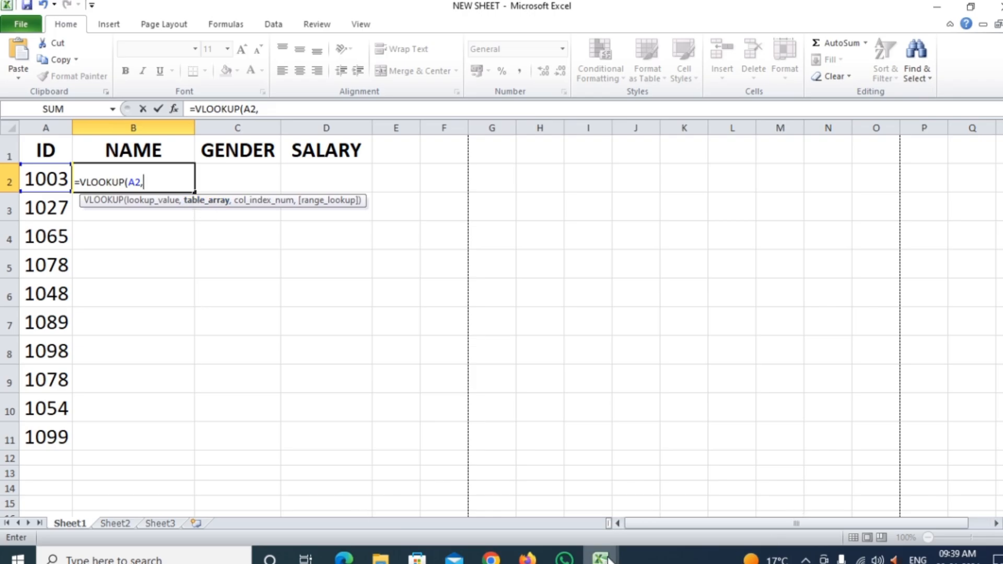
# Use columns A to D of Sheet1 in the SALARY SHEET workbook as the VLOOKUP table array.
pyautogui.moveTo(608, 560)
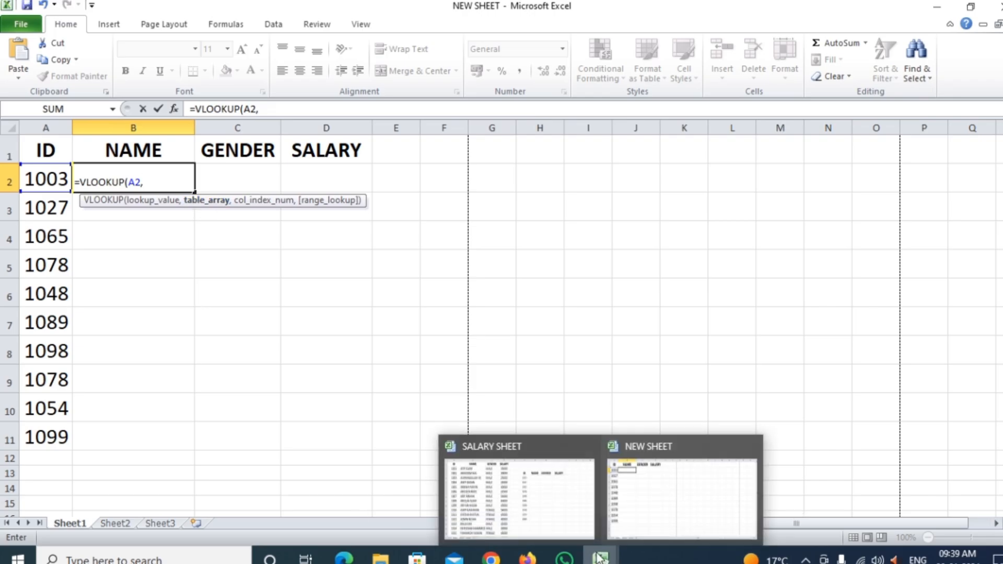
pyautogui.click(555, 497)
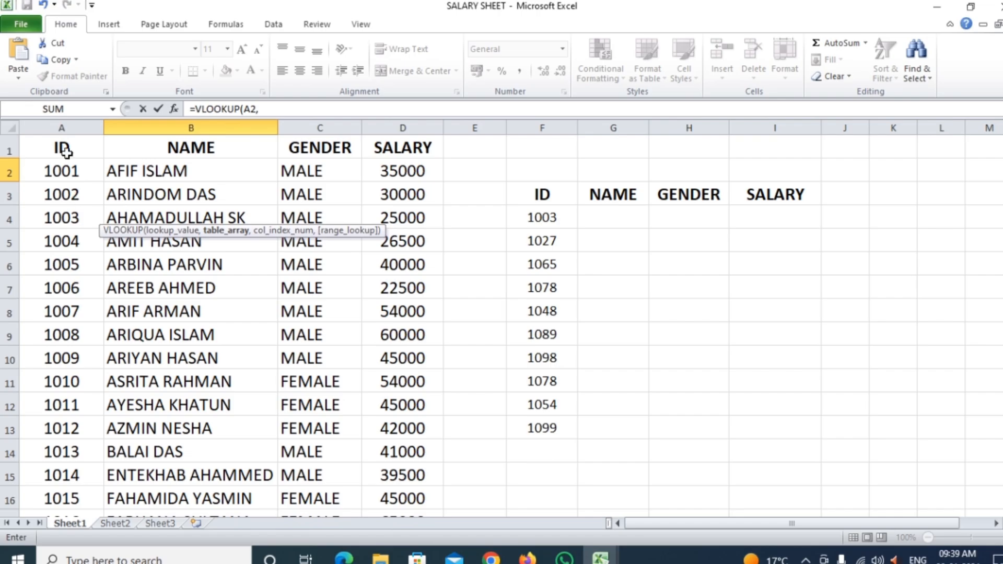
pyautogui.moveTo(55, 125); pyautogui.dragTo(377, 128)
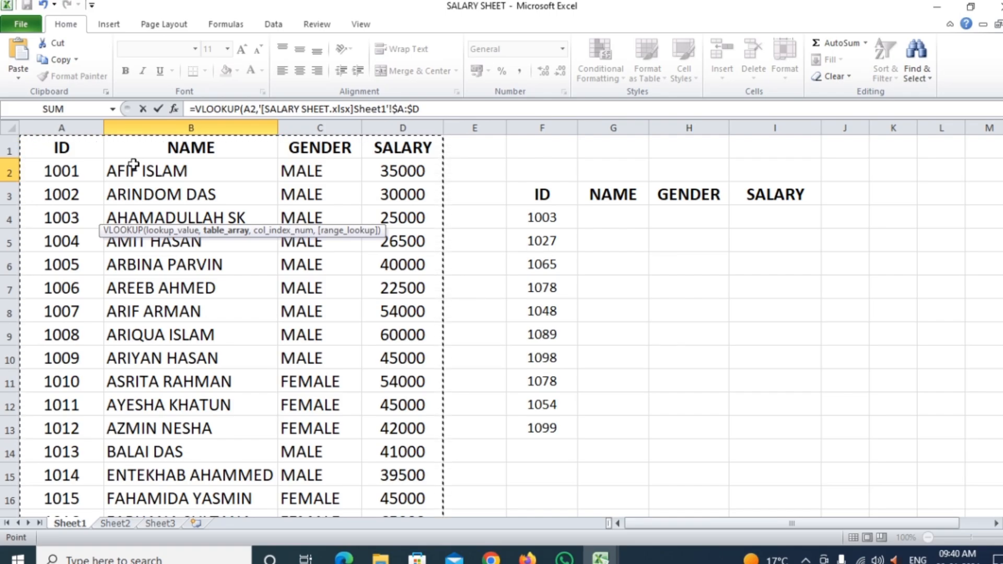
pyautogui.click(434, 110)
pyautogui.write(',')
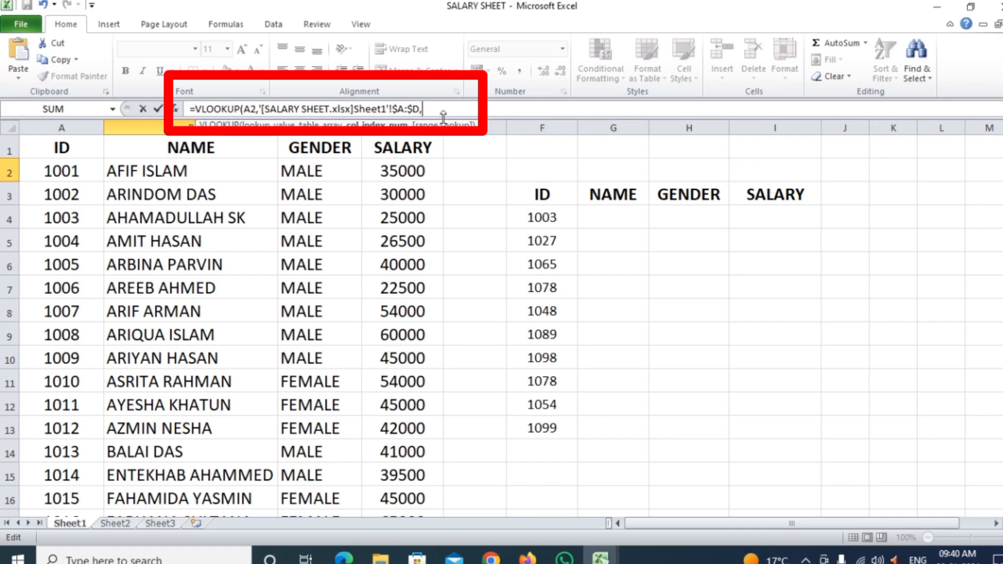
# Complete the VLOOKUP formula with column index 2 and FALSE for an exact match, and enter it in B2.
pyautogui.write('2')
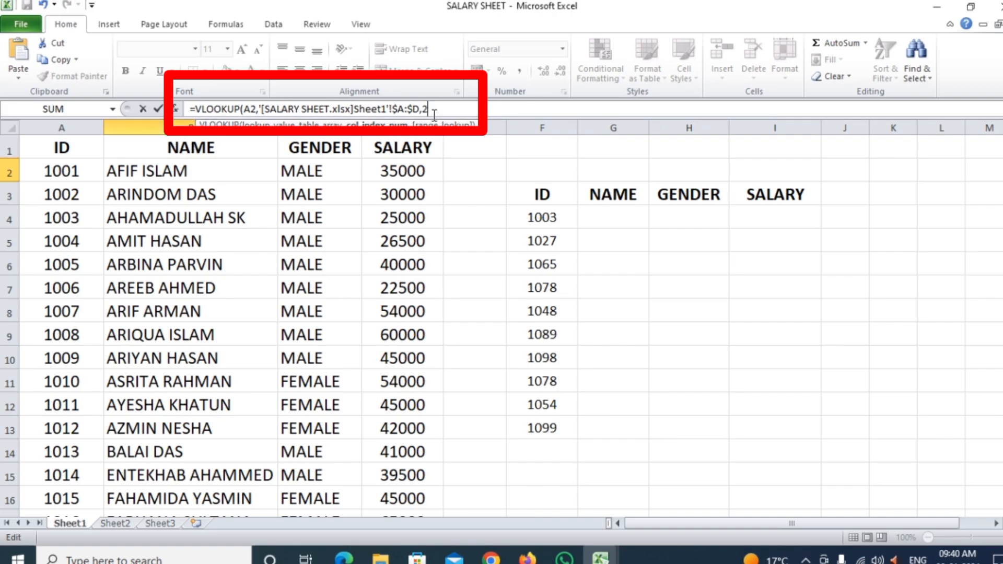
pyautogui.write(',')
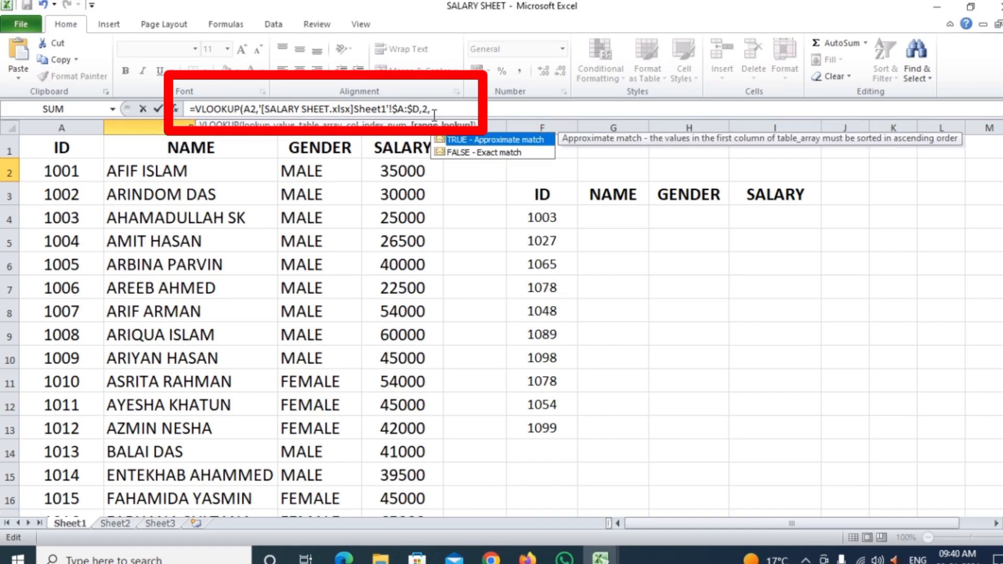
pyautogui.press('BackSpace')
pyautogui.write(',')
pyautogui.doubleClick(477, 152)
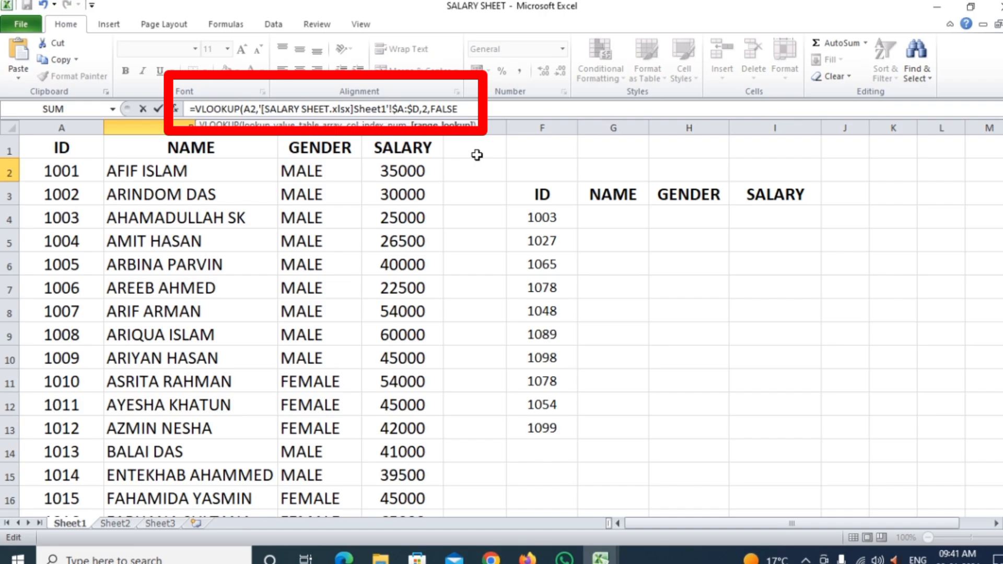
pyautogui.write(')')
pyautogui.press('Return')
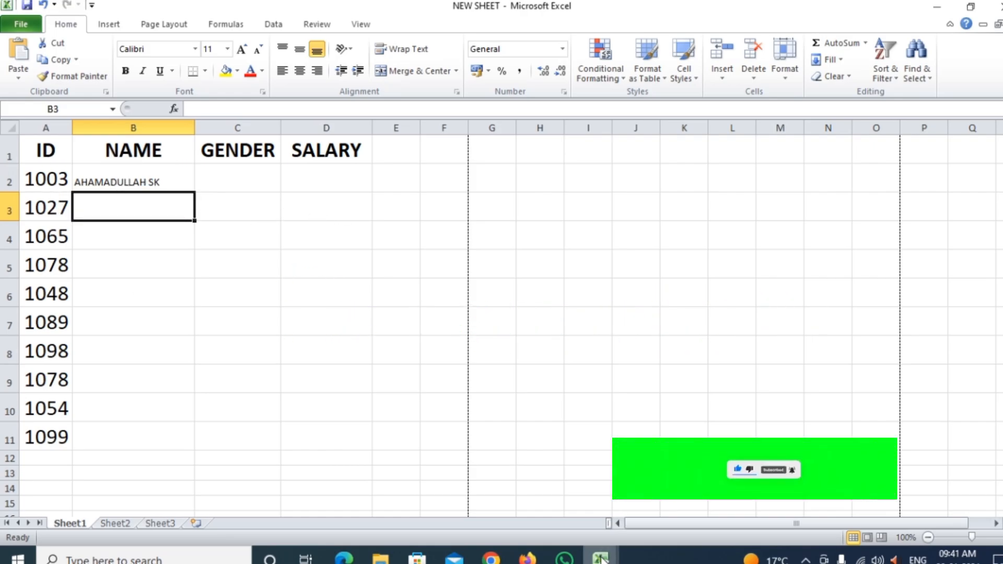
# Check the looked-up name against the SALARY SHEET workbook, and return to NEW SHEET.
pyautogui.moveTo(601, 558)
pyautogui.click(544, 508)
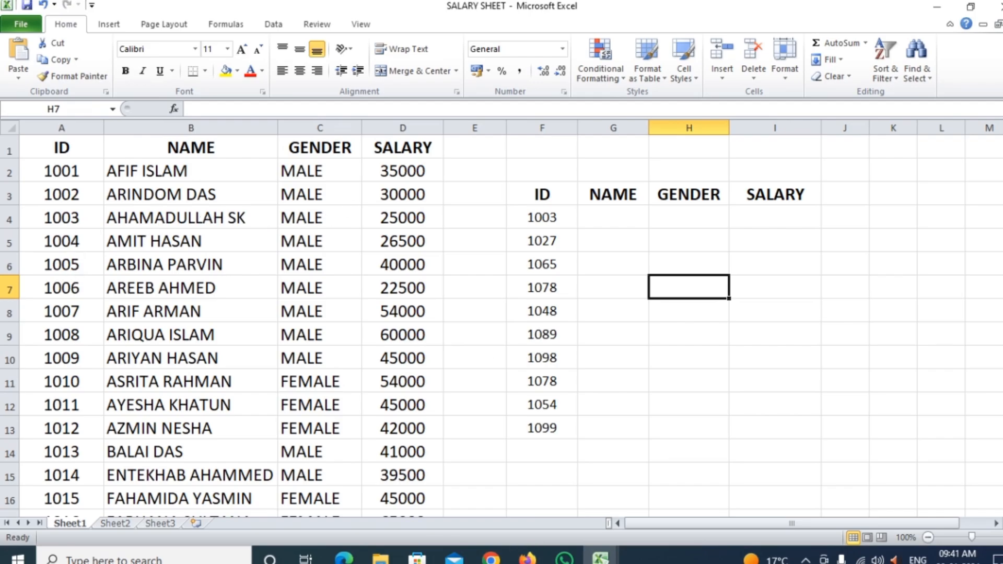
pyautogui.moveTo(600, 557)
pyautogui.click(707, 479)
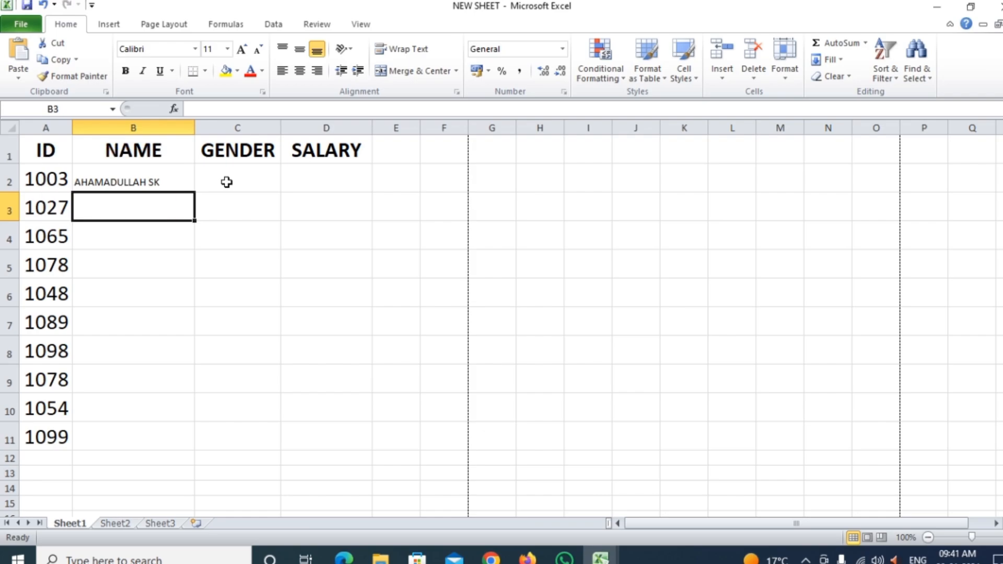
# Copy the text of the VLOOKUP formula in B2 into C2, under GENDER, keeping the A2 reference.
pyautogui.doubleClick(138, 183)
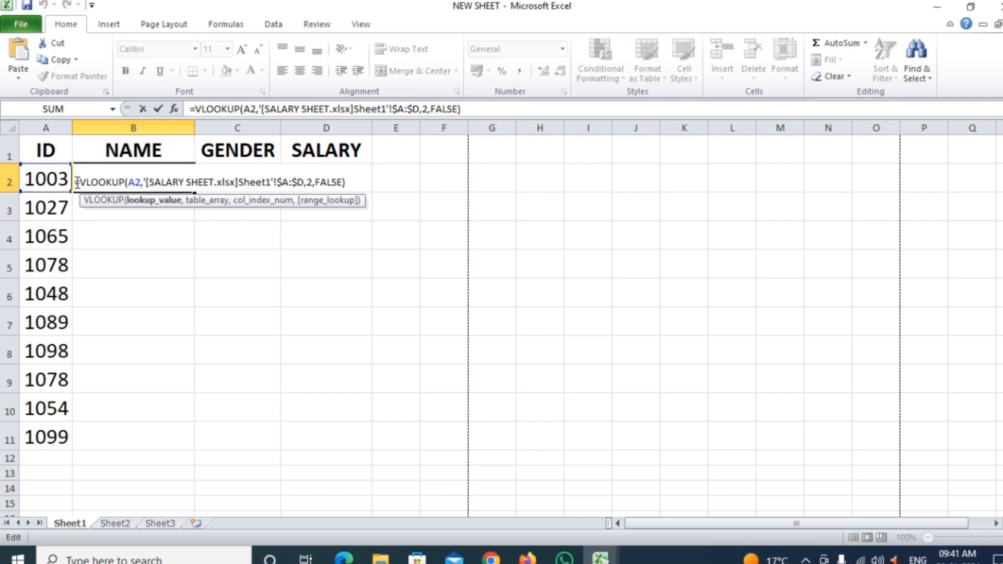
pyautogui.moveTo(77, 183); pyautogui.dragTo(355, 188)
pyautogui.hotkey('ctrl', 'c')
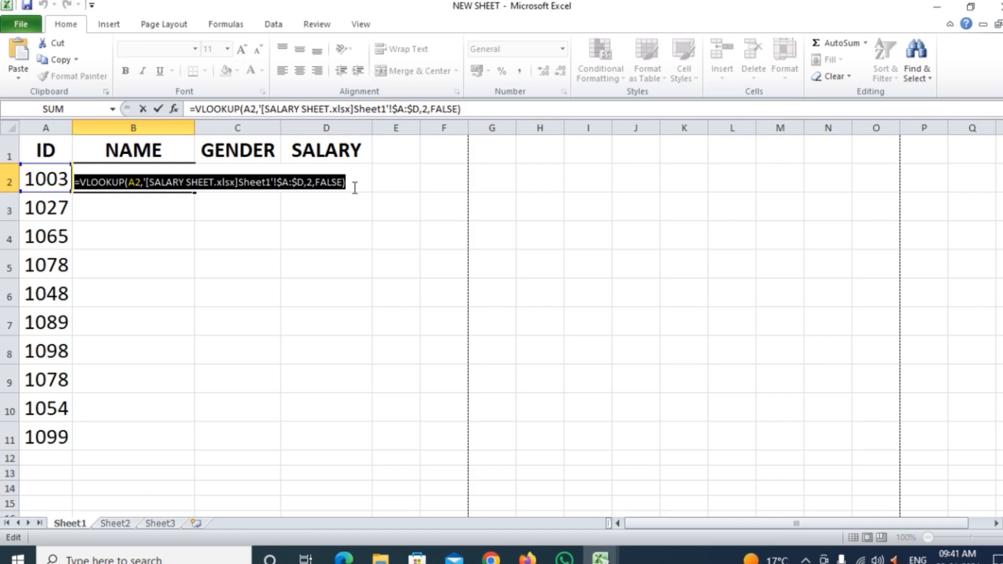
pyautogui.press('Return')
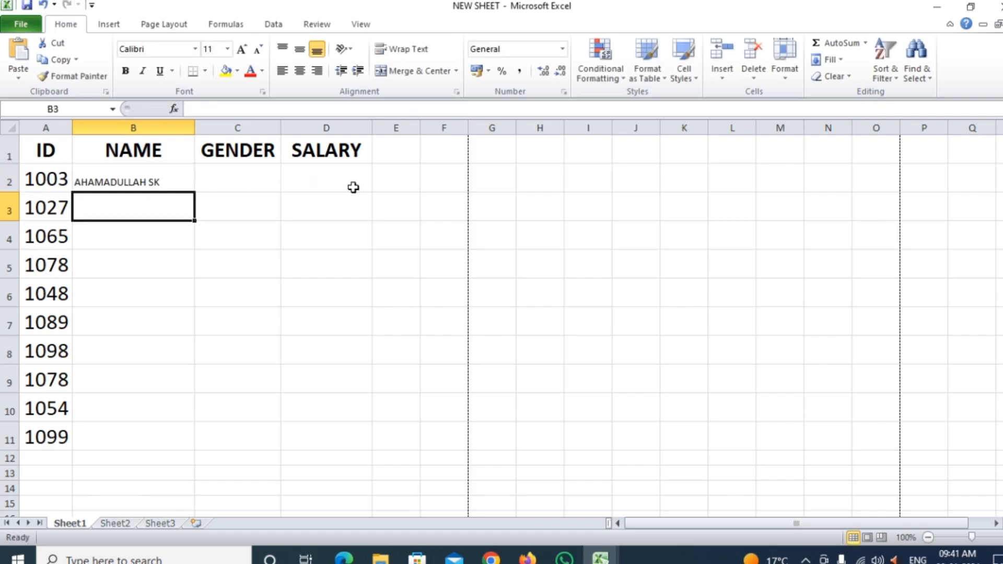
pyautogui.click(247, 180)
pyautogui.hotkey('ctrl', 'v')
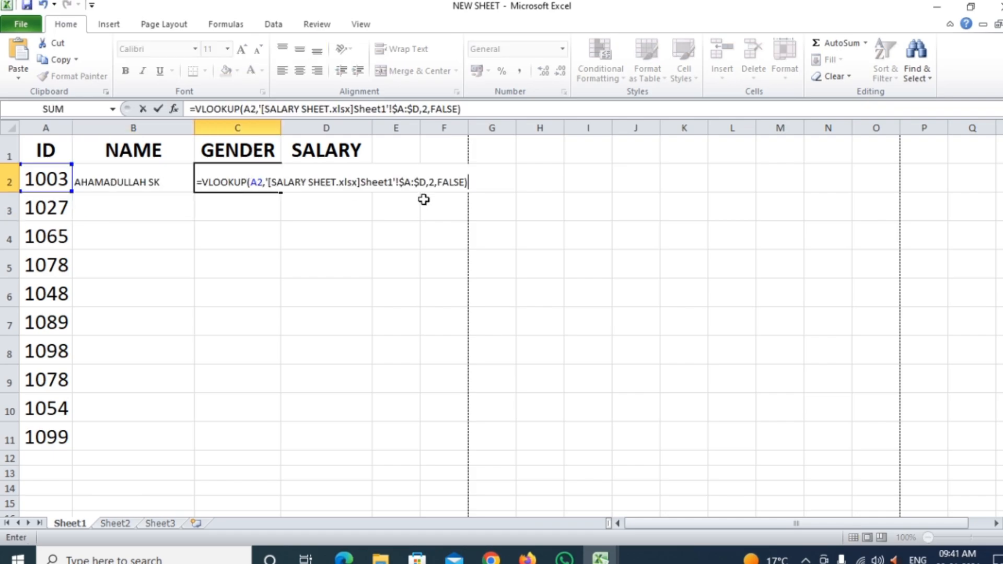
# Set the column index of the VLOOKUP formula in C2 to 3, checking GENDER's column position in SALARY SHEET, and enter the formula.
pyautogui.click(431, 182)
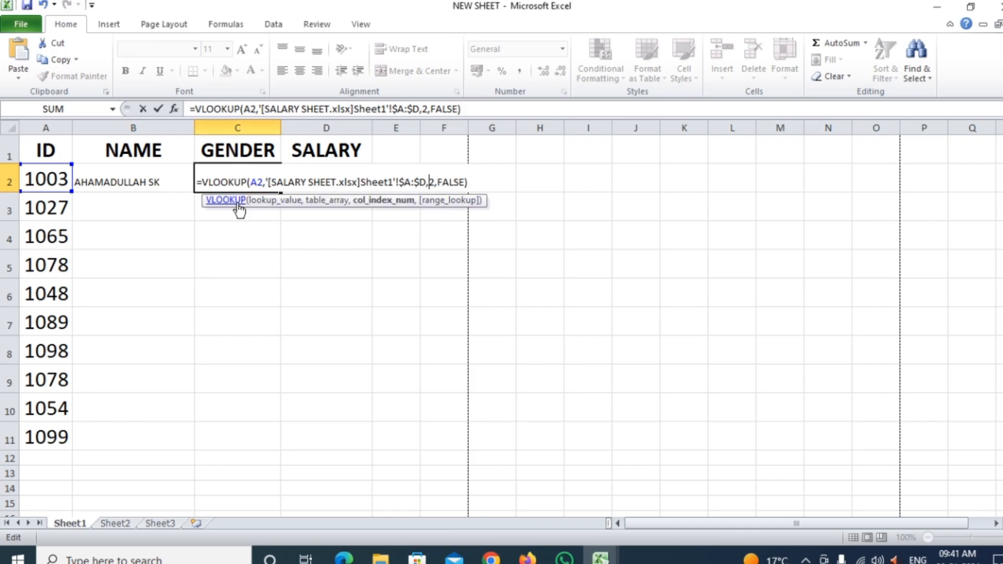
pyautogui.press('Delete')
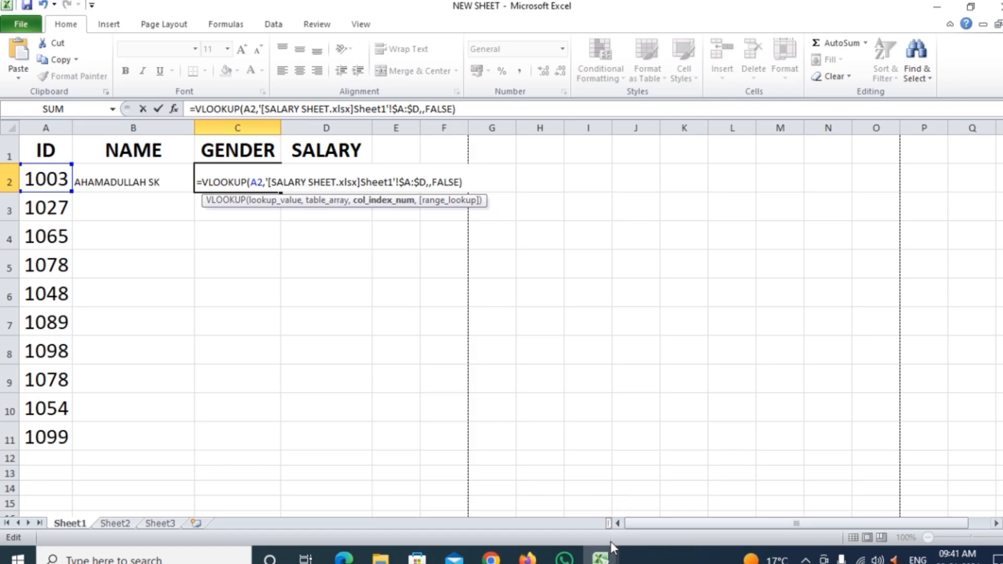
pyautogui.click(600, 556)
pyautogui.click(509, 515)
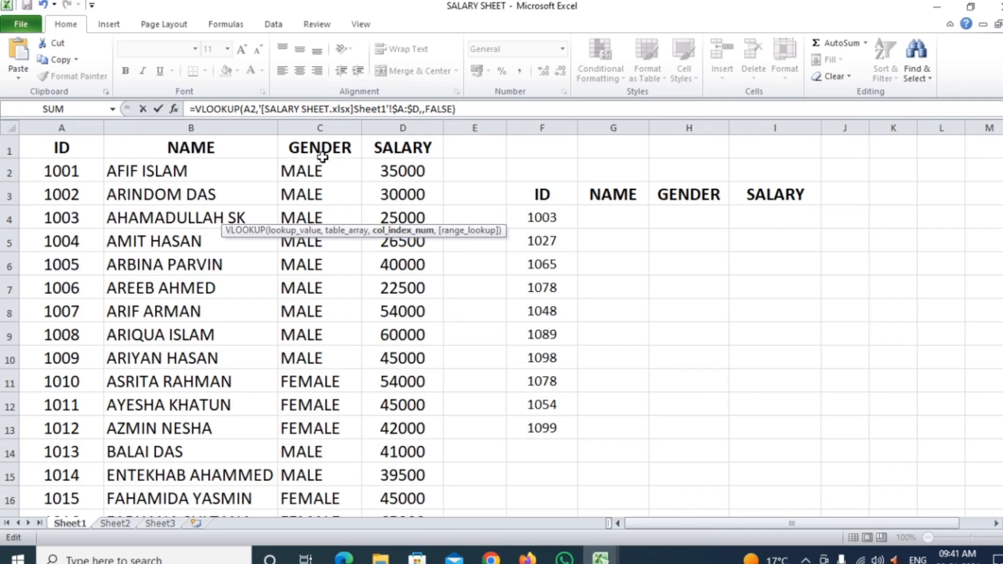
pyautogui.click(600, 556)
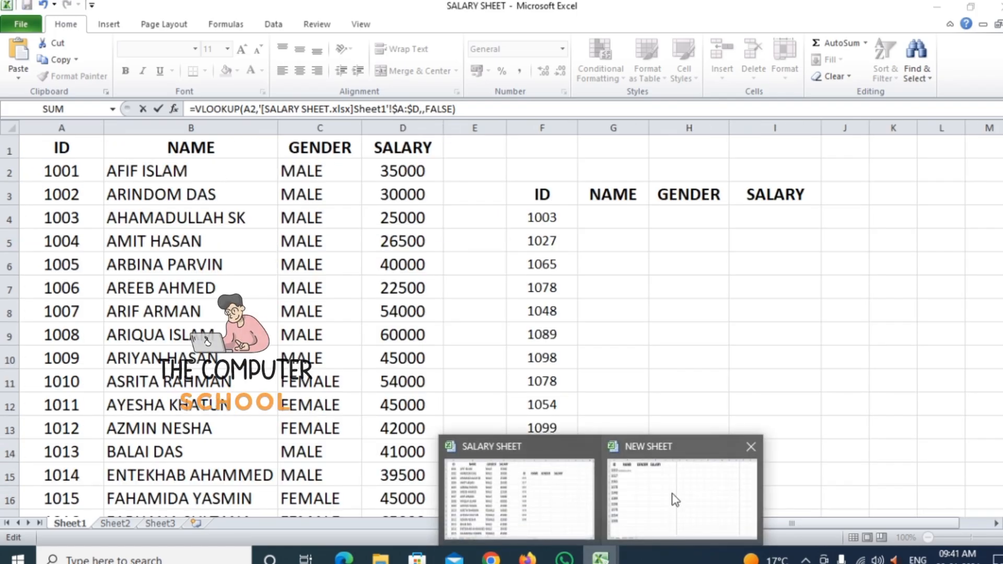
pyautogui.click(671, 497)
pyautogui.write('3')
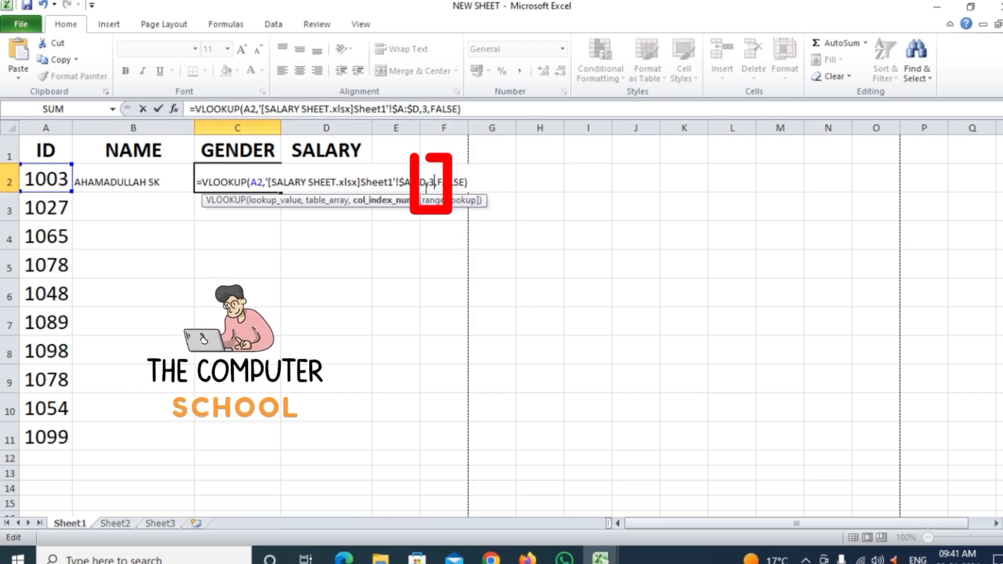
pyautogui.press('Return')
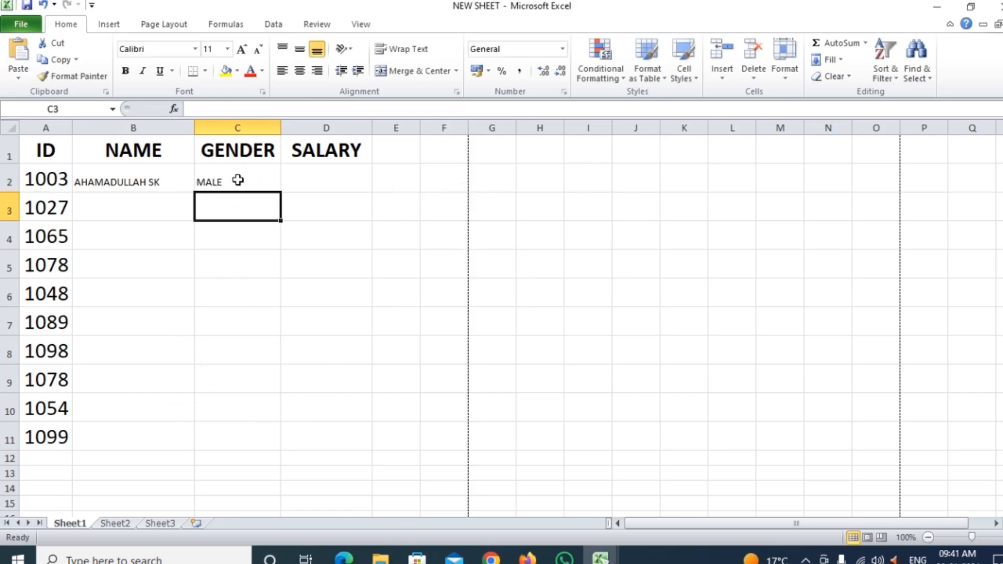
# Paste the copied VLOOKUP formula into D2, under SALARY, and enter it with column index 4.
pyautogui.doubleClick(325, 178)
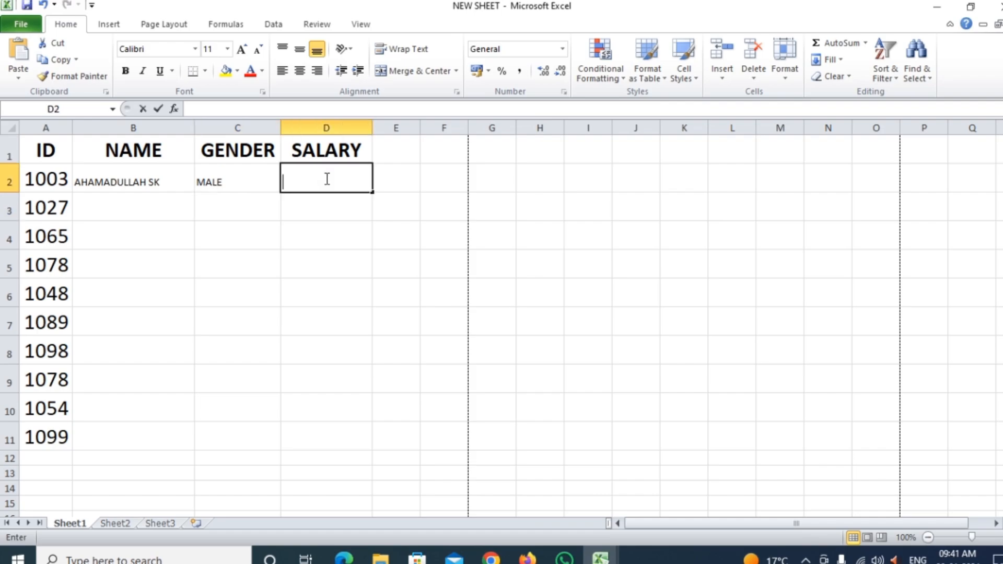
pyautogui.hotkey('ctrl', 'v')
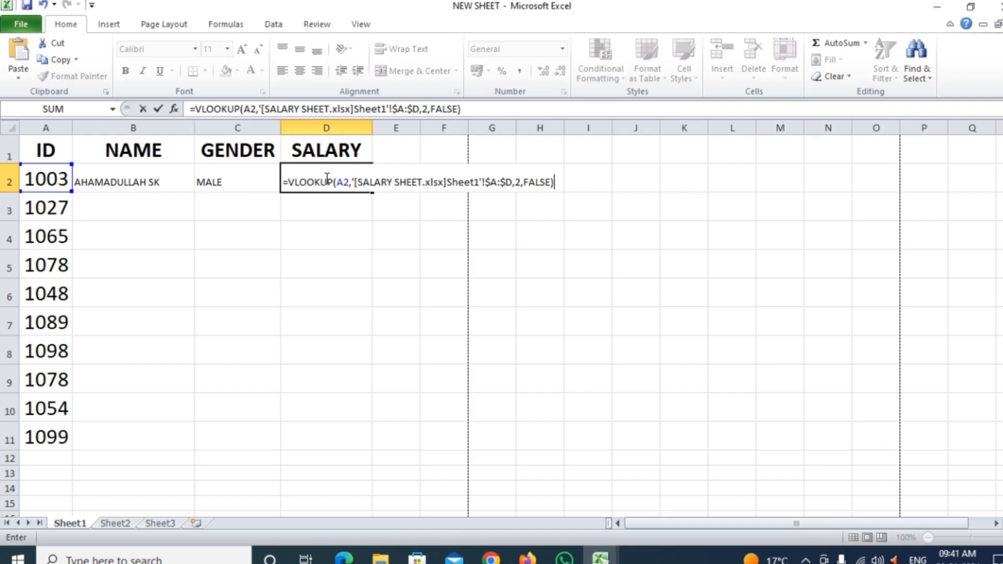
pyautogui.click(520, 183)
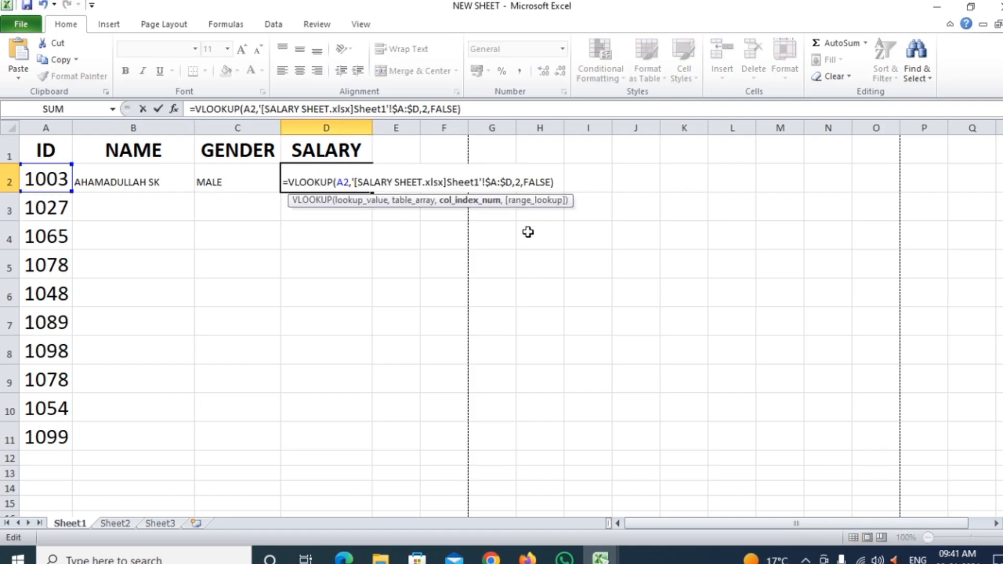
pyautogui.press('BackSpace')
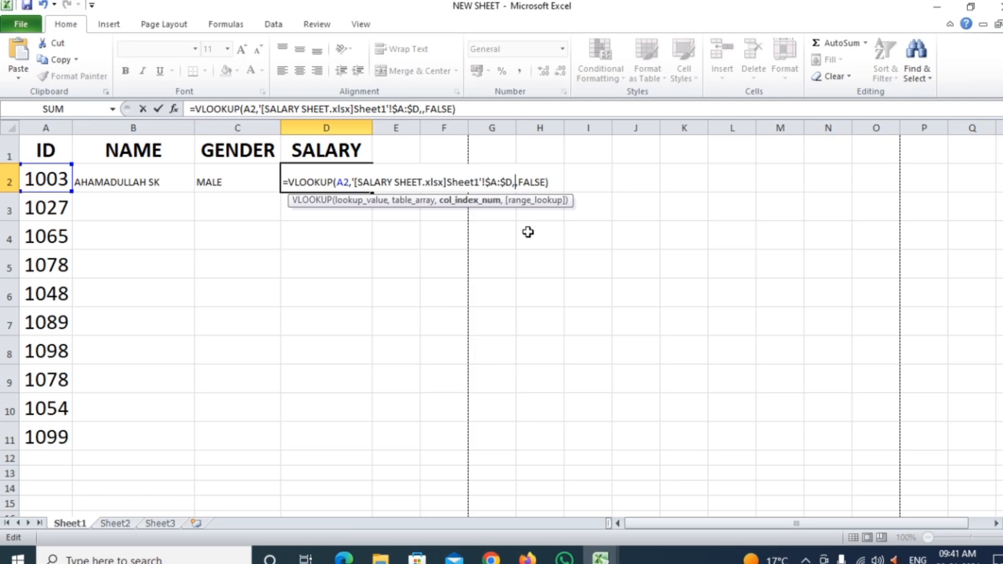
pyautogui.write('4')
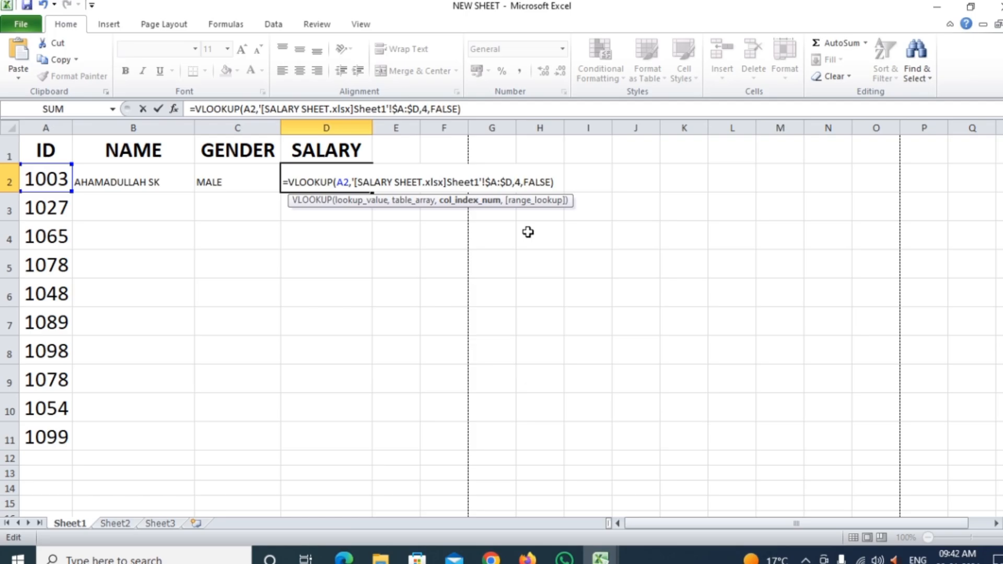
pyautogui.press('Return')
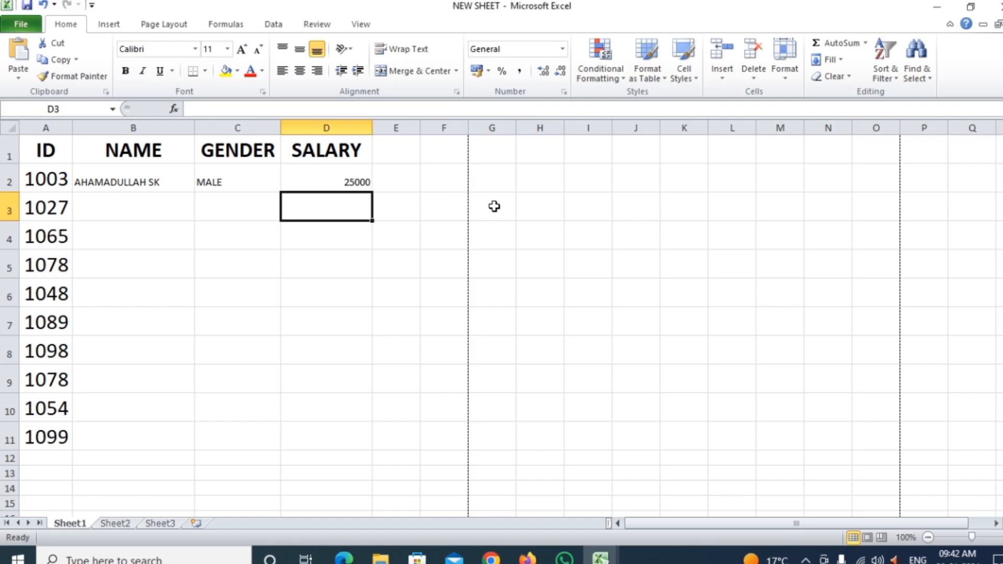
# Compare the looked-up salary in D2 with ID 1003's row in the SALARY SHEET workbook, and return to NEW SHEET.
pyautogui.click(342, 180)
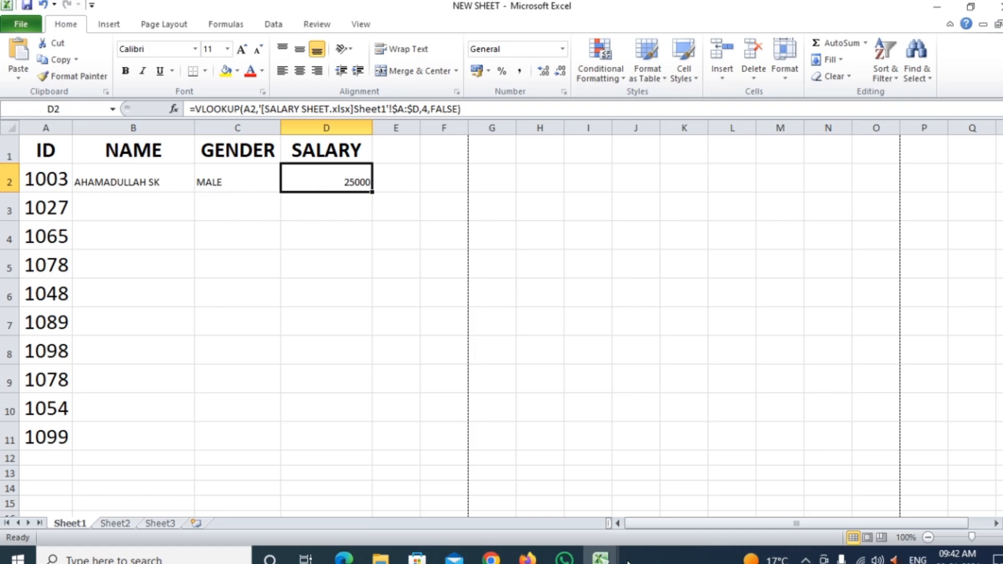
pyautogui.moveTo(587, 559)
pyautogui.click(524, 502)
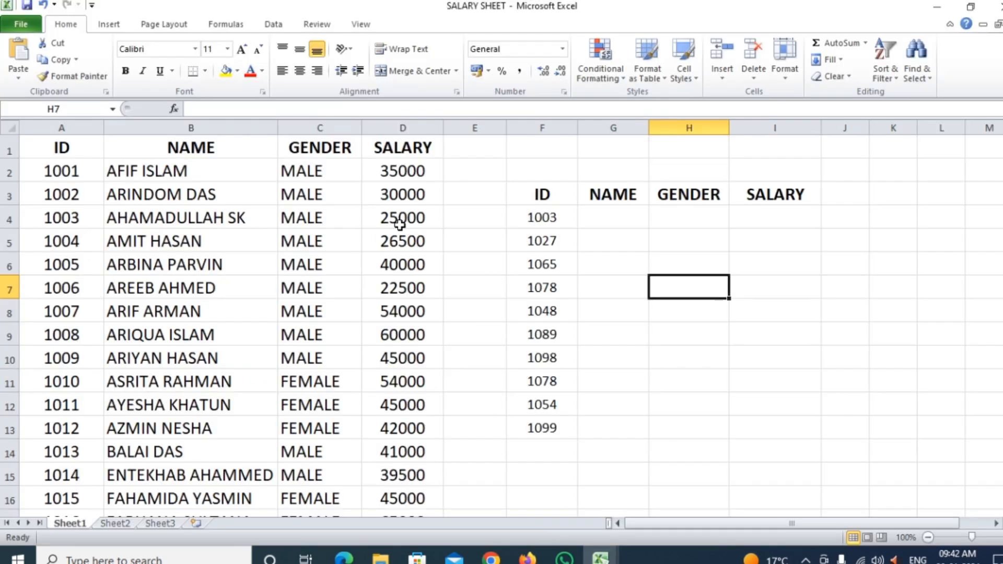
pyautogui.moveTo(601, 559)
pyautogui.click(679, 502)
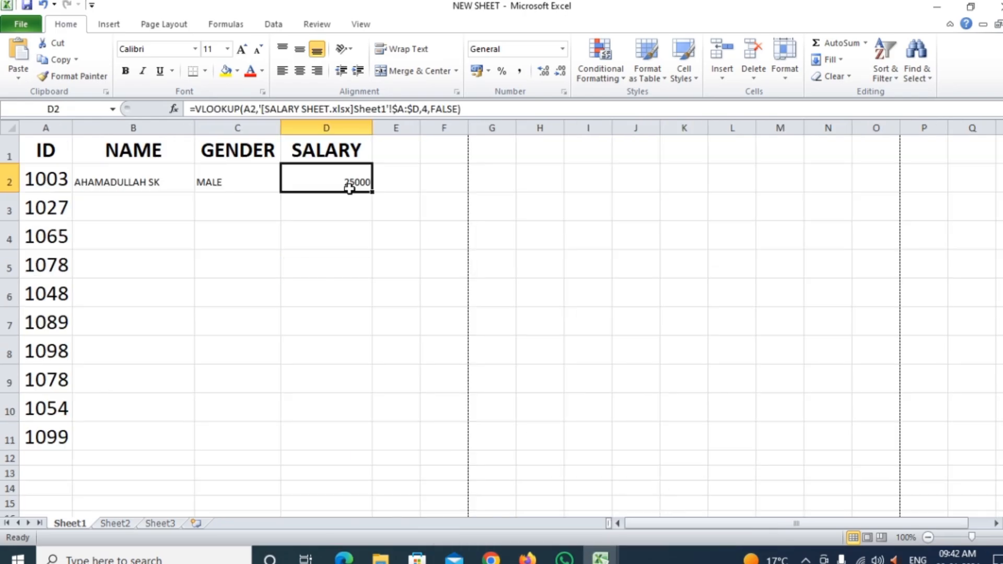
# Fill the formulas in B2:D2 down to row 11, and undo that fill.
pyautogui.moveTo(105, 183); pyautogui.dragTo(307, 174)
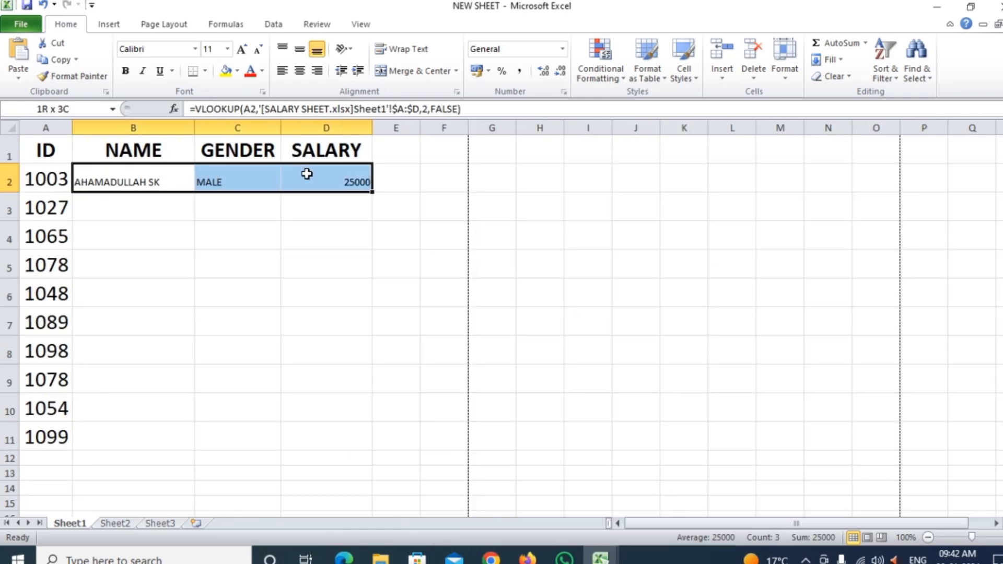
pyautogui.moveTo(148, 175); pyautogui.dragTo(300, 178)
pyautogui.moveTo(372, 192); pyautogui.dragTo(369, 439)
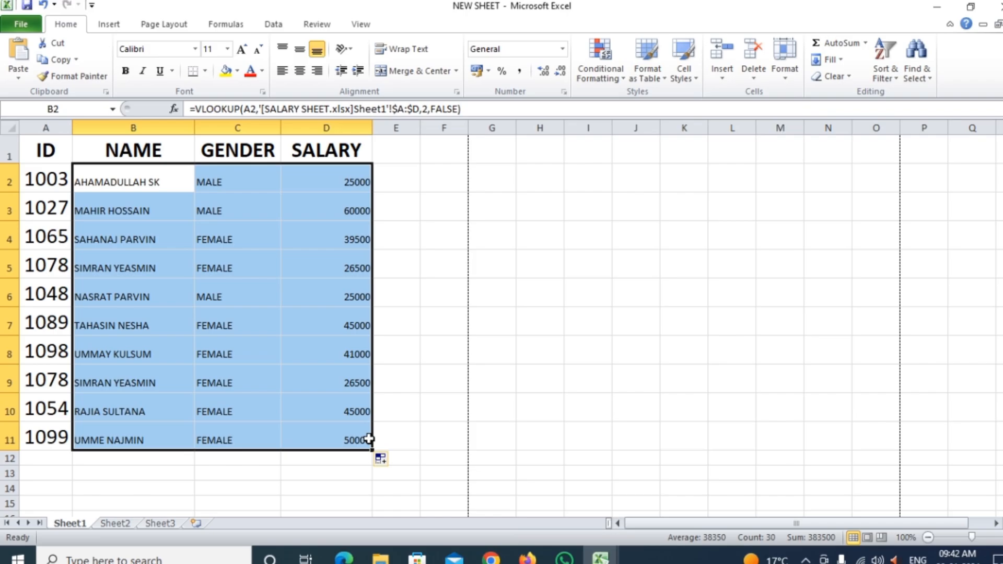
pyautogui.click(42, 5)
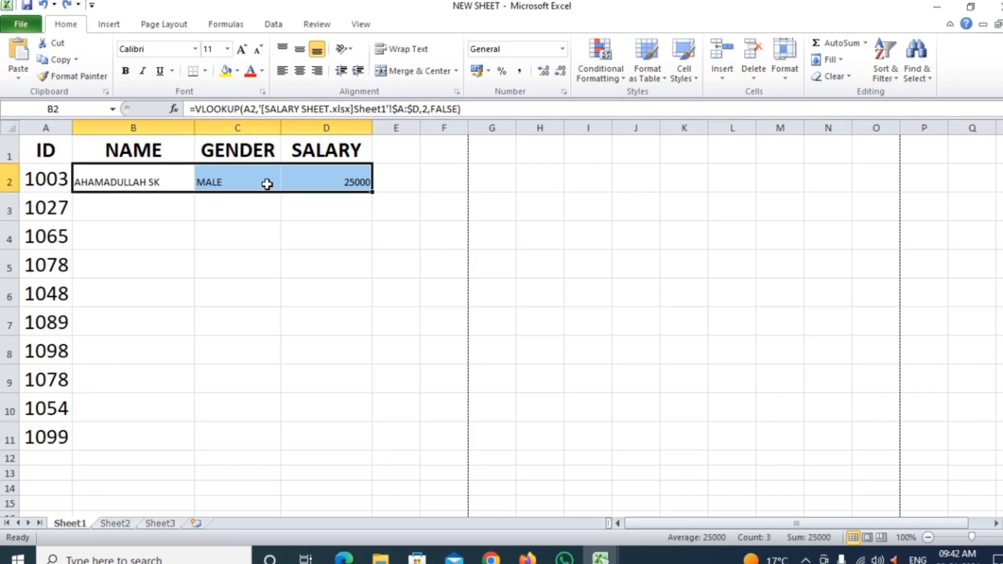
# Fill only the NAME formula from B2 down to B11, and clear the filled cells B3:B11.
pyautogui.click(146, 185)
pyautogui.moveTo(194, 193); pyautogui.dragTo(188, 442)
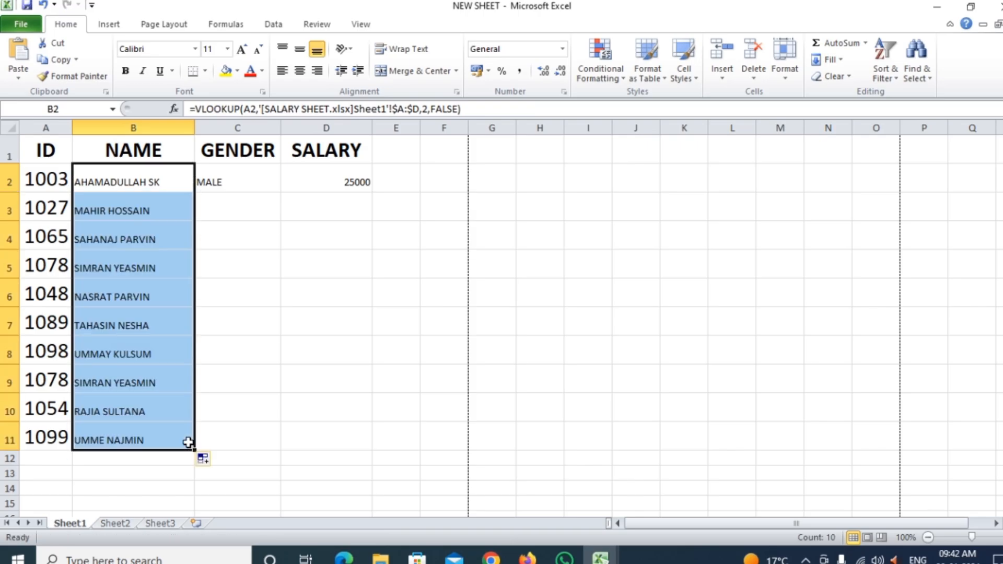
pyautogui.moveTo(116, 204); pyautogui.dragTo(123, 423)
pyautogui.press('Delete')
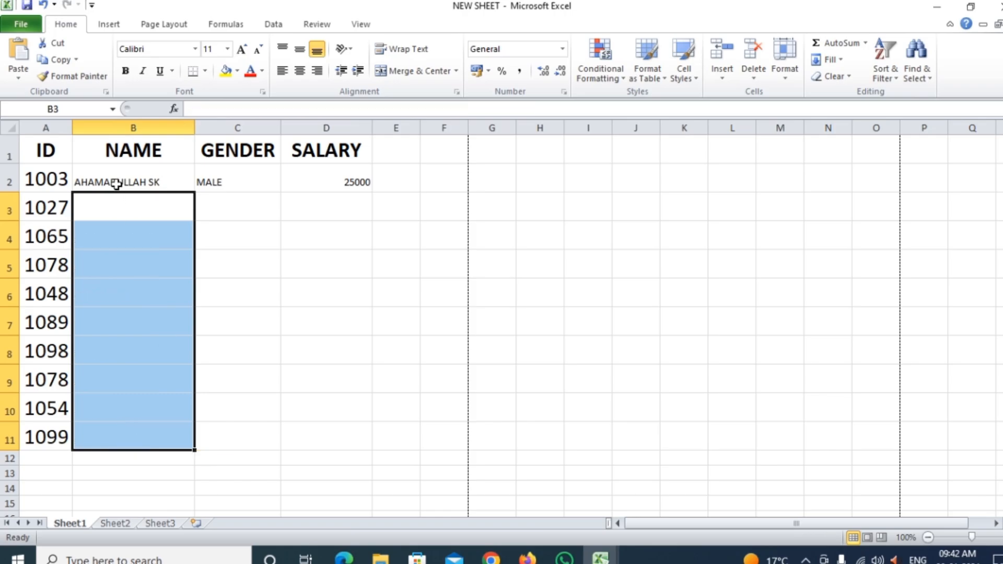
# Copy the three VLOOKUP formulas in B2:D2 down through row 11 for all the listed IDs.
pyautogui.moveTo(117, 184); pyautogui.dragTo(308, 187)
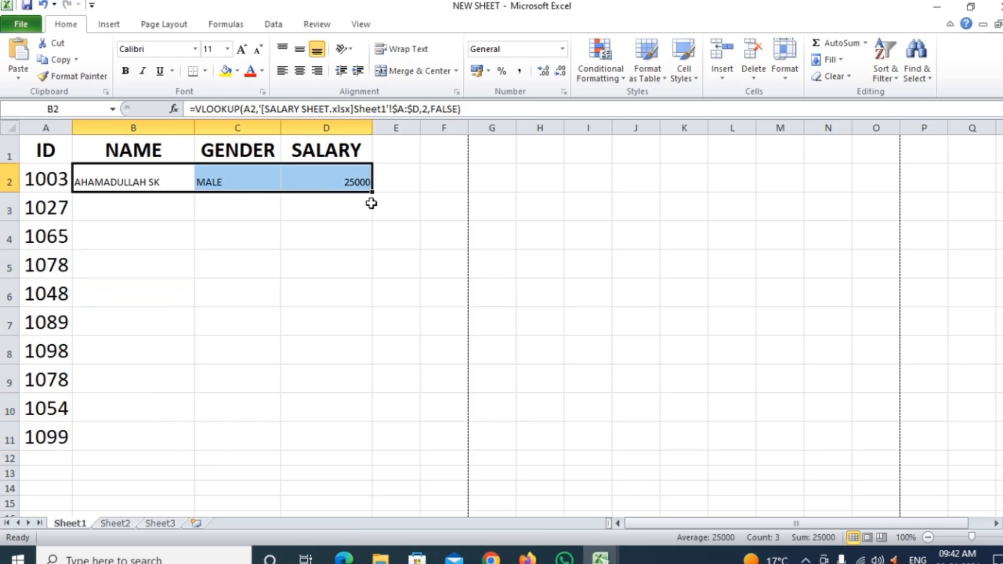
pyautogui.moveTo(371, 196); pyautogui.dragTo(374, 441)
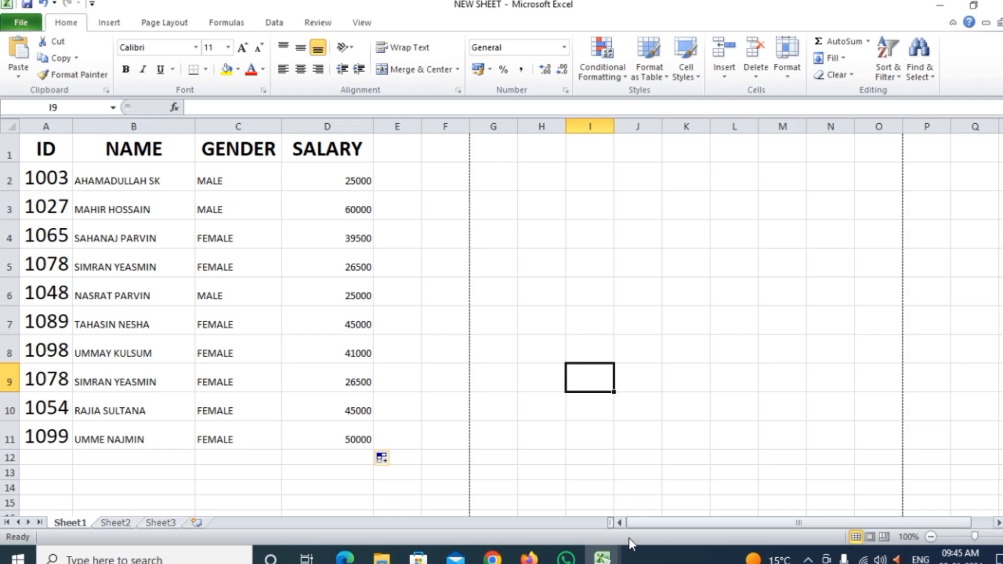
# Change the salary of ID 1003 in the SALARY SHEET workbook to 30000, and return to NEW SHEET to check the linked value.
pyautogui.moveTo(605, 557)
pyautogui.click(550, 504)
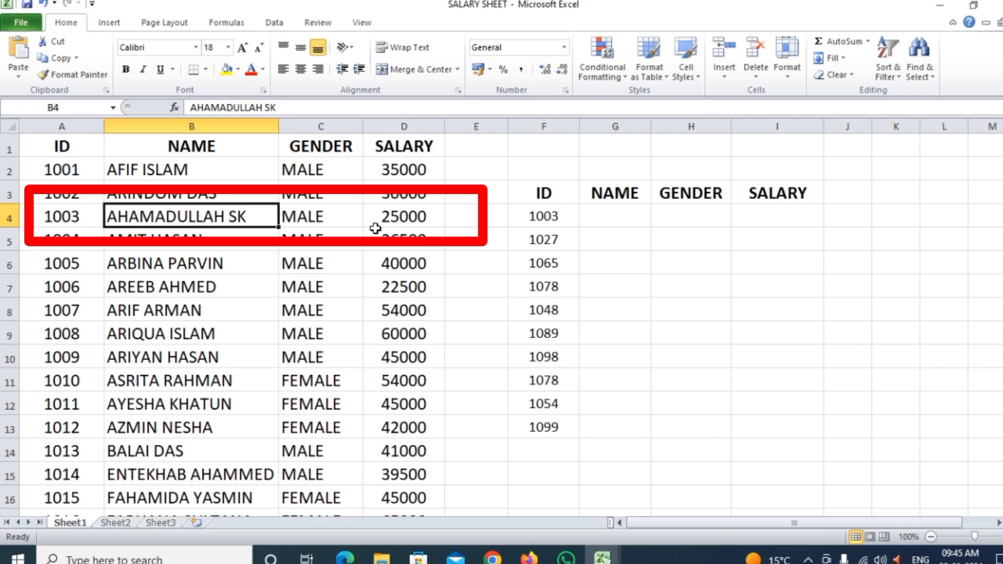
pyautogui.click(393, 221)
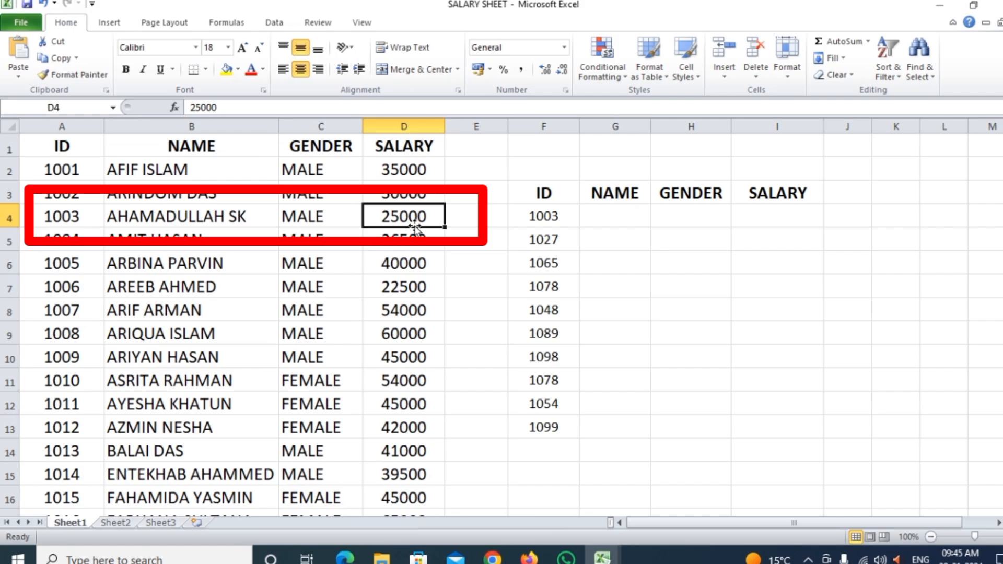
pyautogui.write('30000')
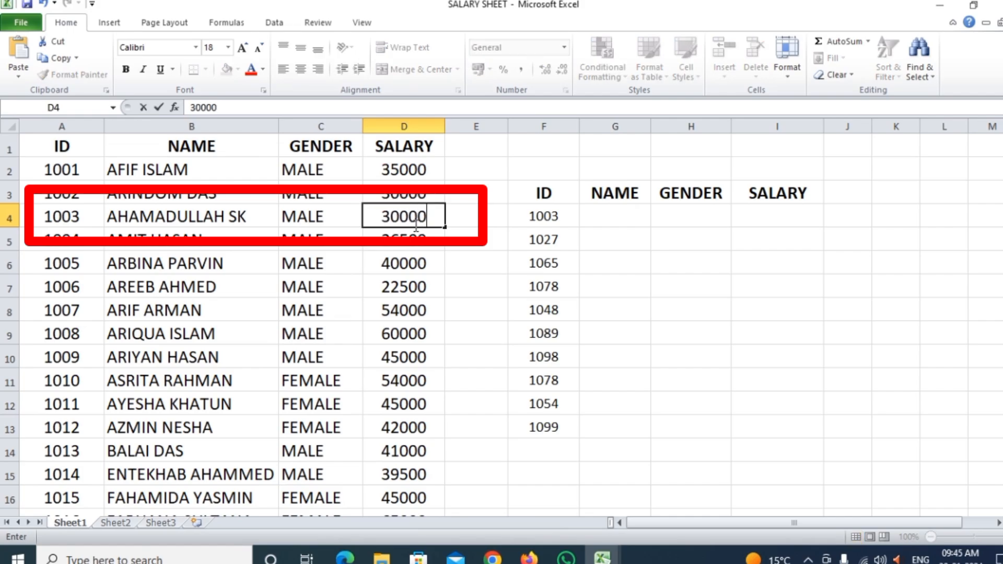
pyautogui.press('Return')
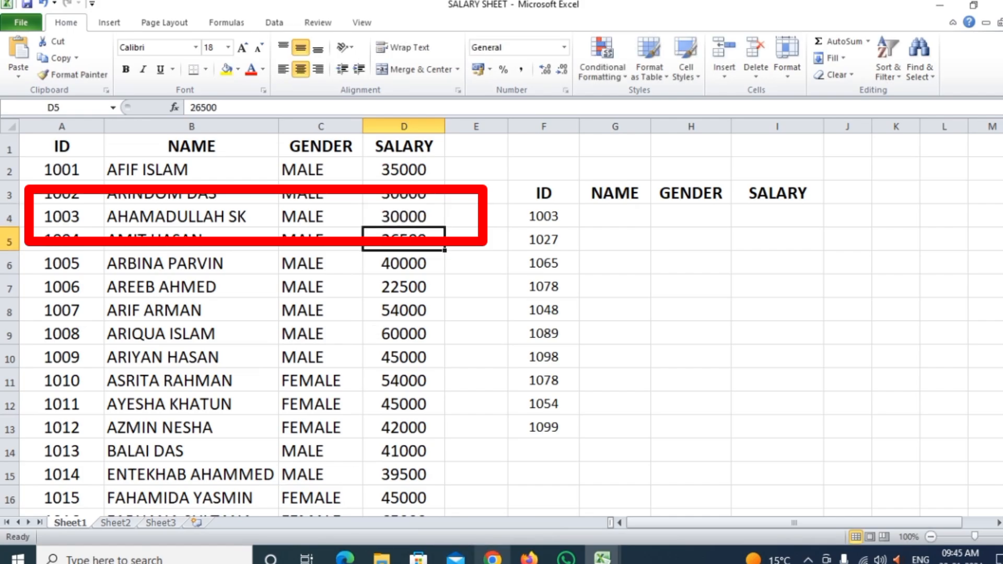
pyautogui.moveTo(602, 557)
pyautogui.click(708, 497)
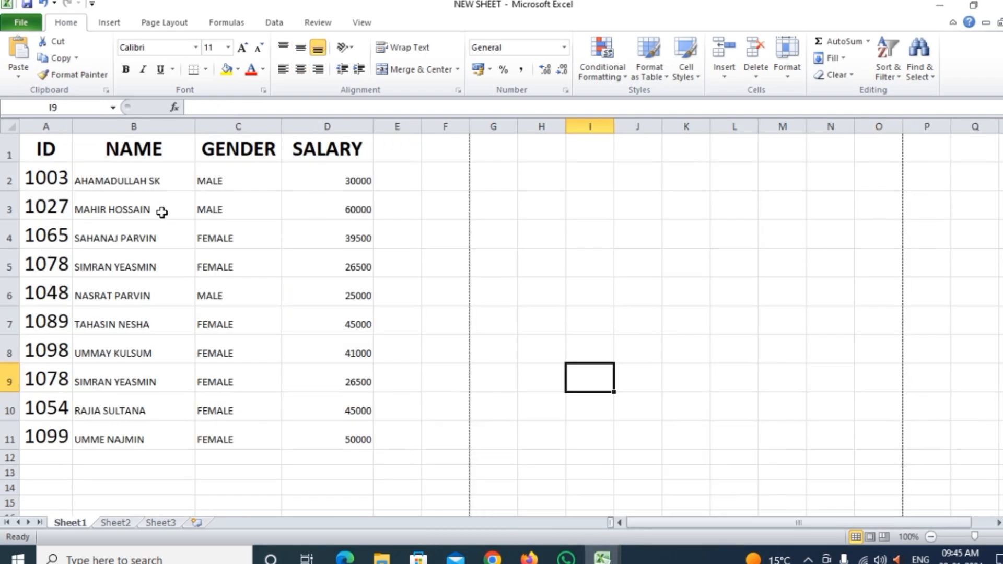